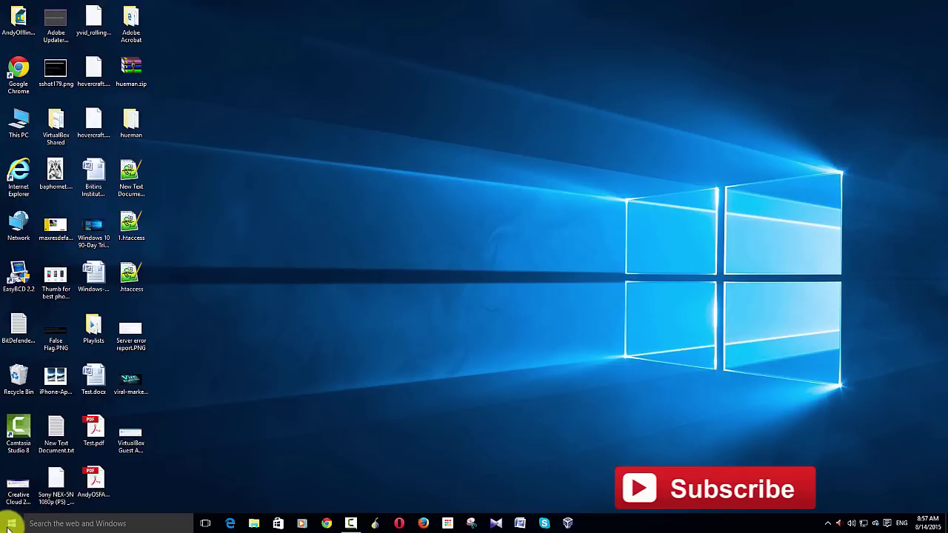
- Open Settings from the Start menu and go to Accounts > Family & other users
click(9, 527)
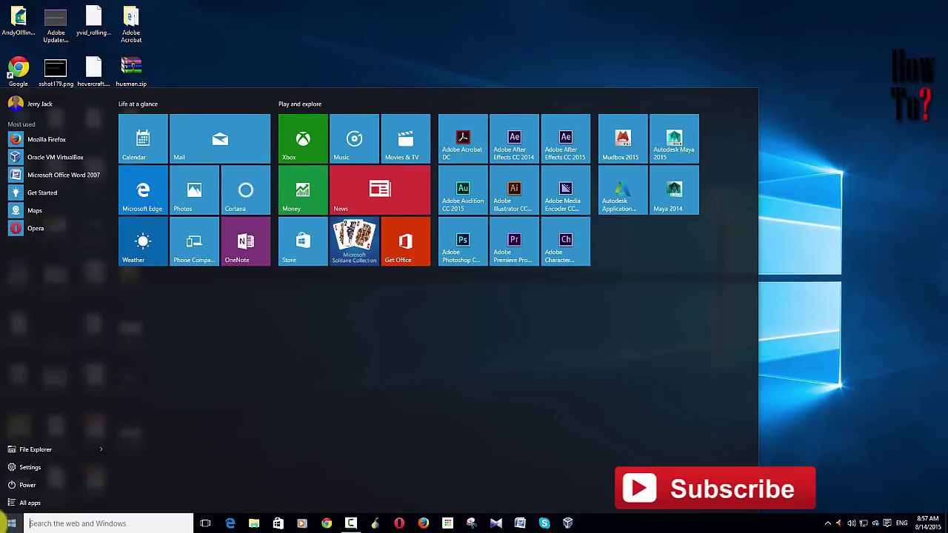
click(37, 466)
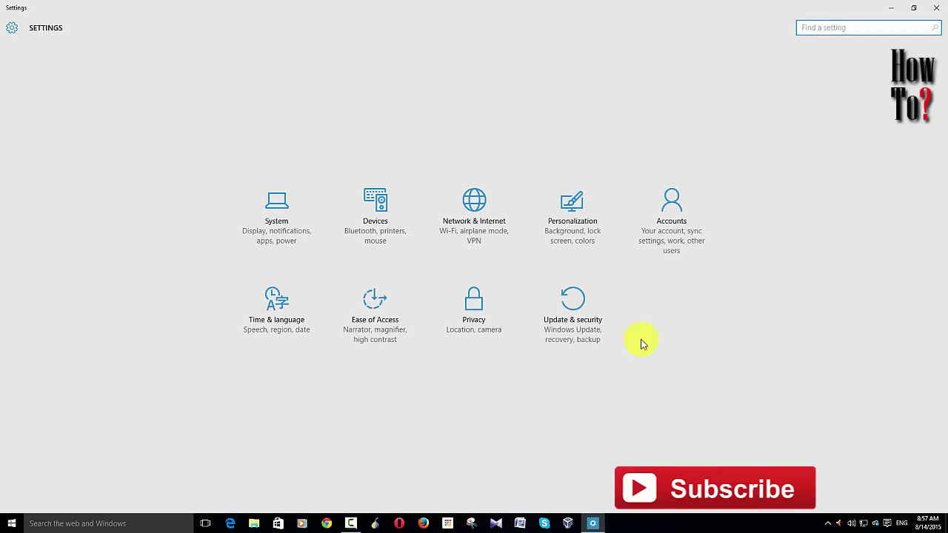
click(677, 223)
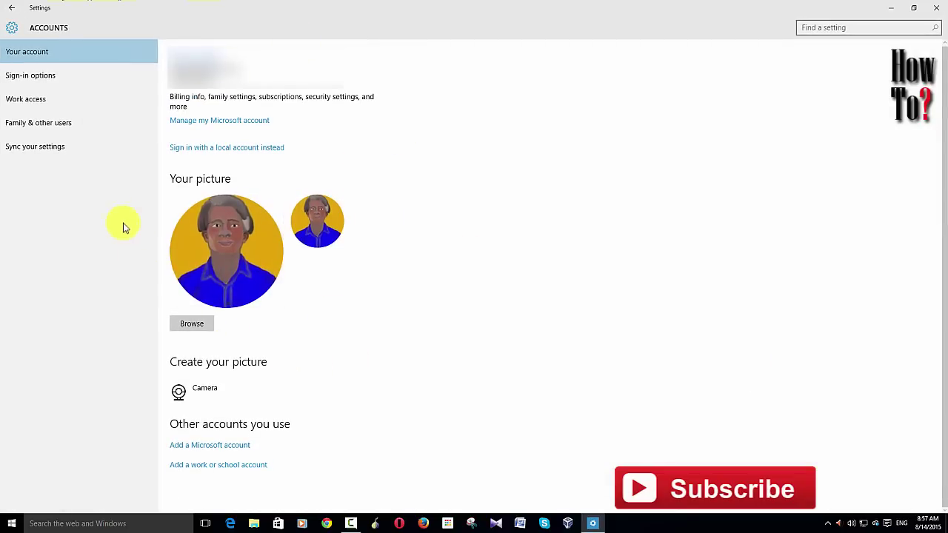
click(54, 132)
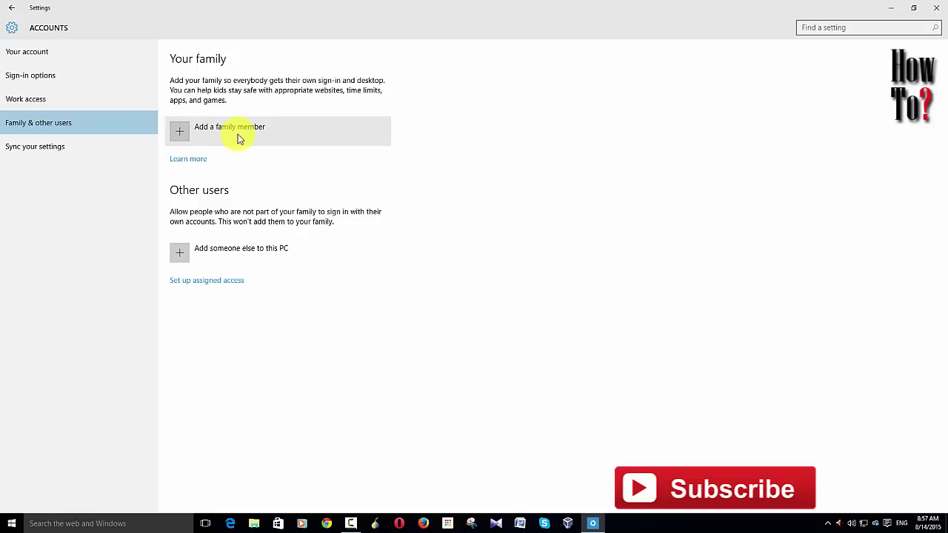
click(185, 138)
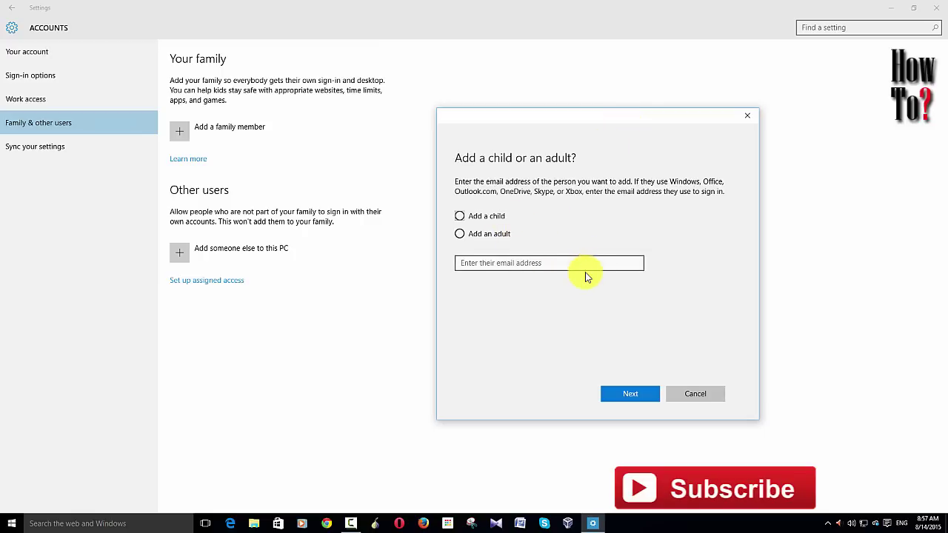
click(489, 219)
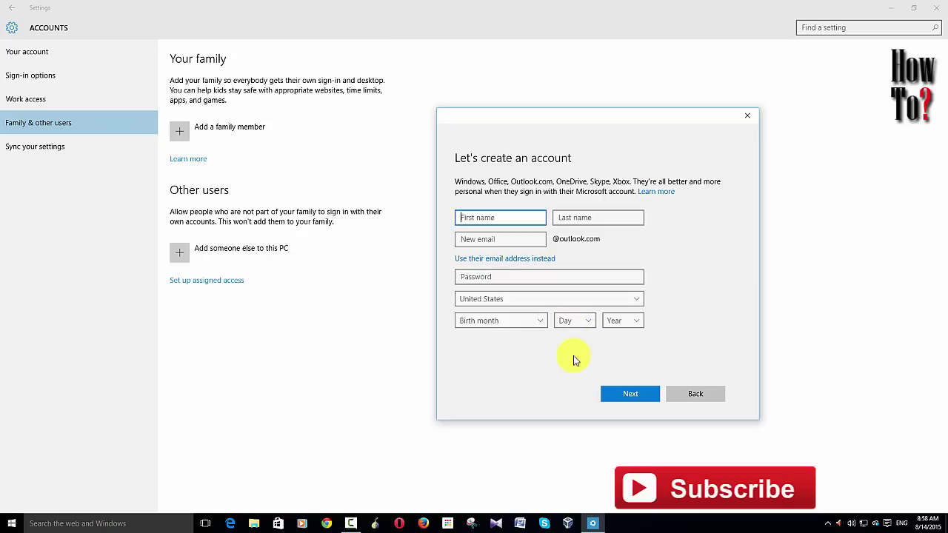
click(573, 355)
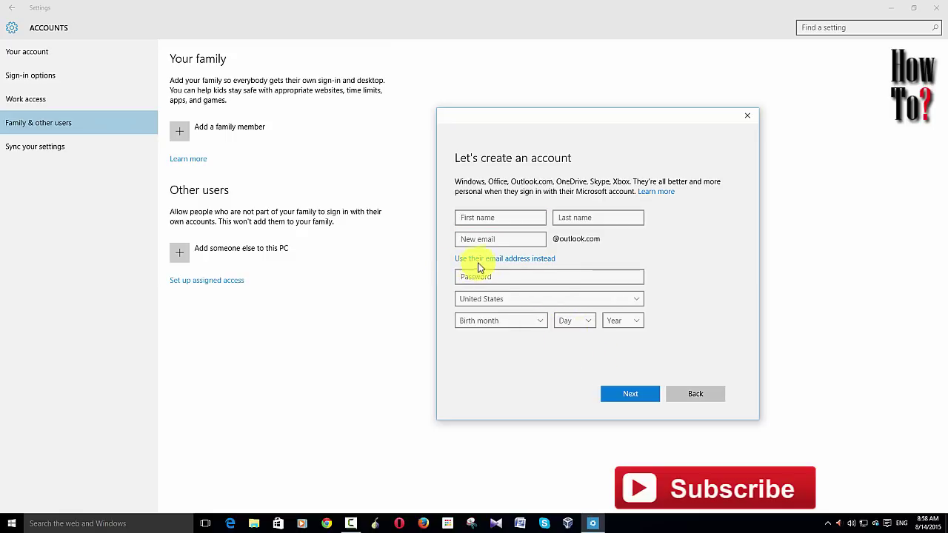
click(635, 395)
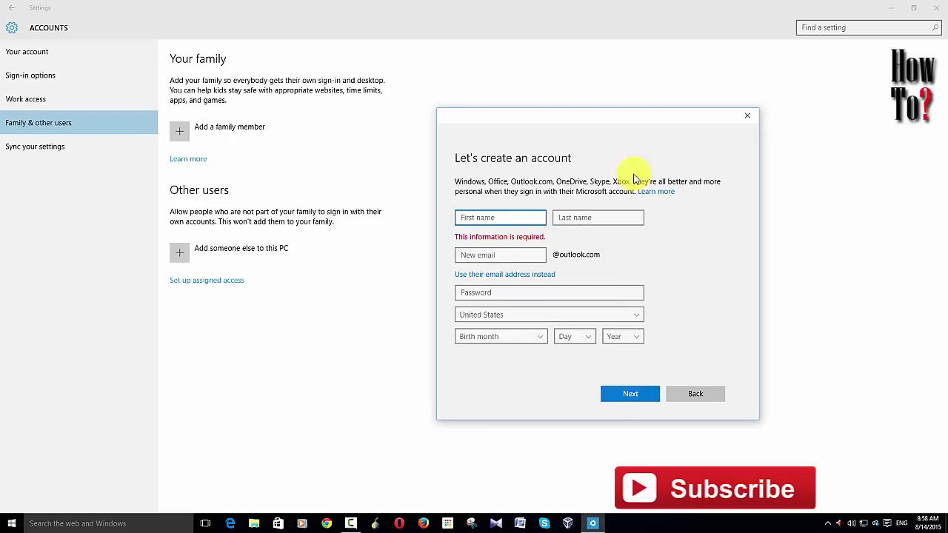
click(746, 122)
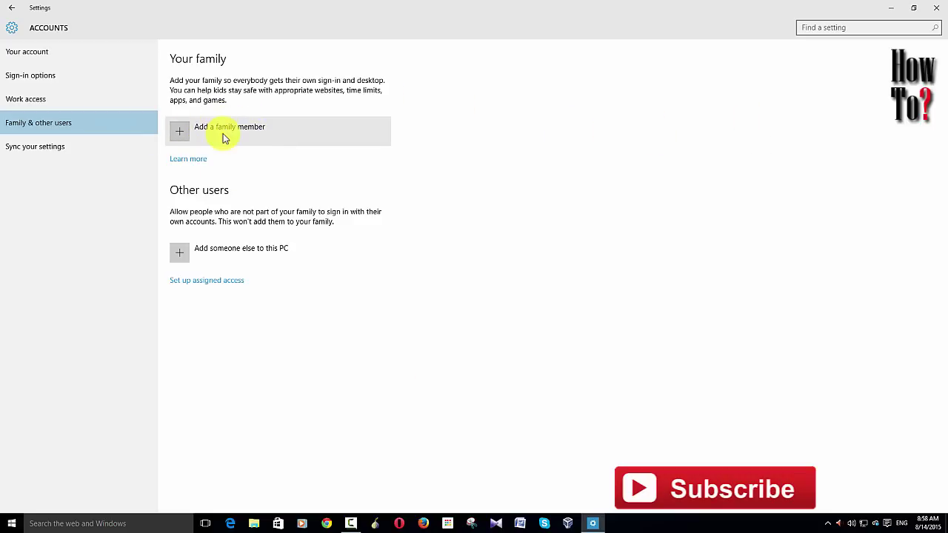
- Begin adding someone else to this PC and state the new person has no email address
click(299, 375)
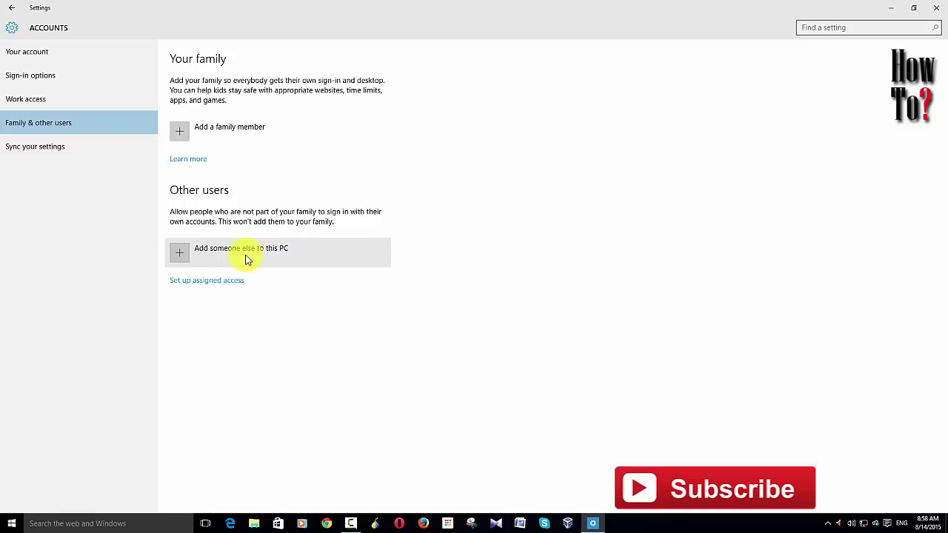
click(182, 256)
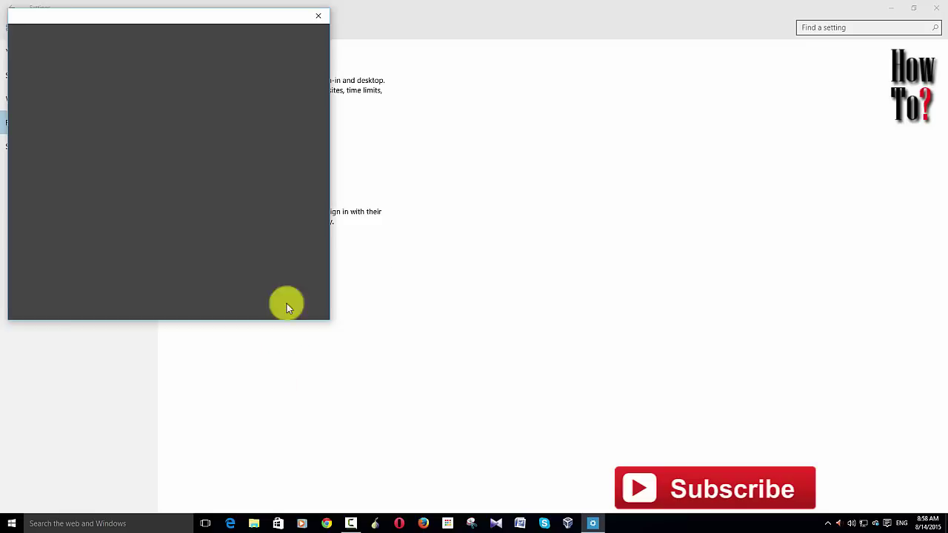
drag(225, 23, 508, 74)
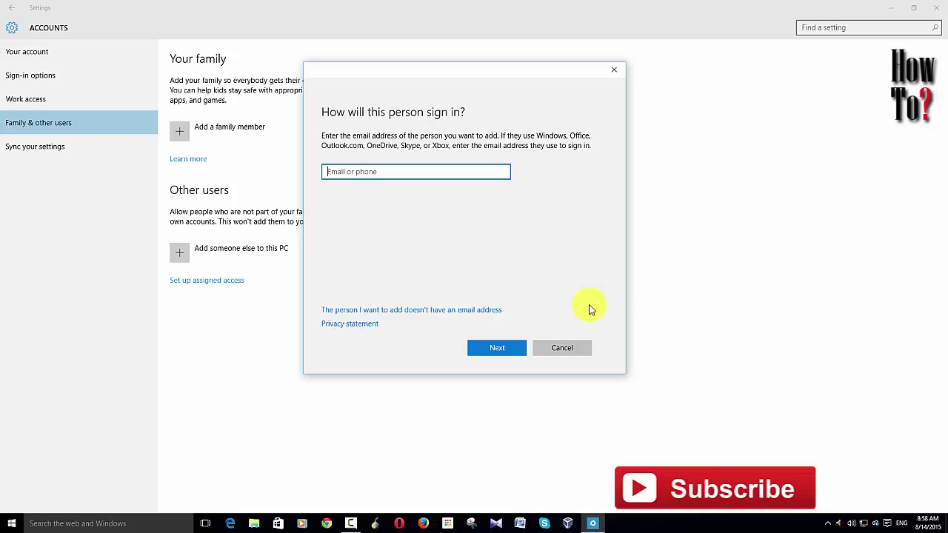
click(497, 275)
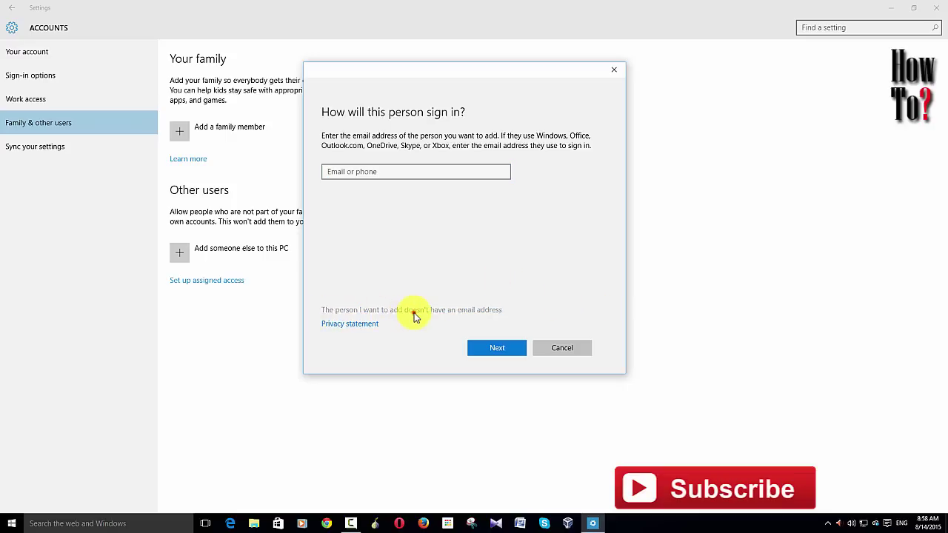
click(414, 314)
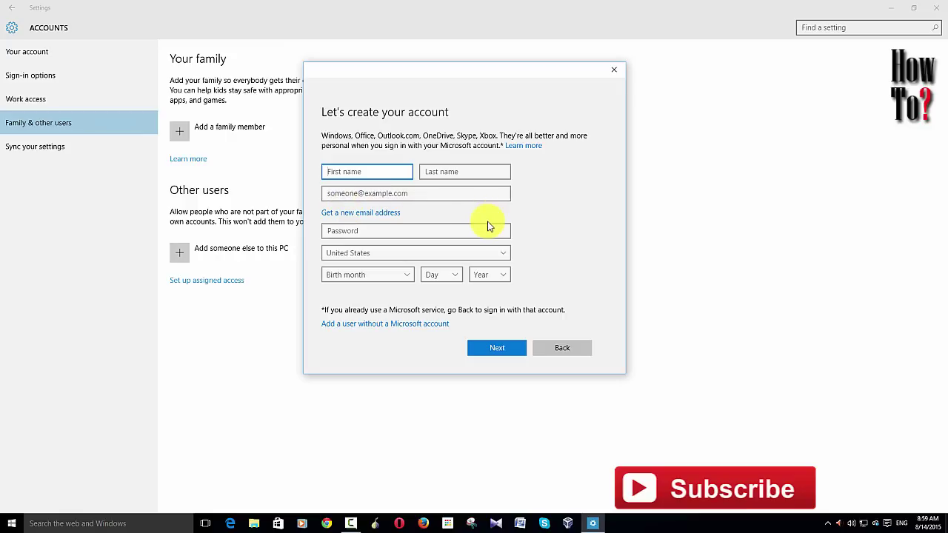
- Create a local account without a Microsoft account, named Guest-PC, with both password fields left blank
click(400, 326)
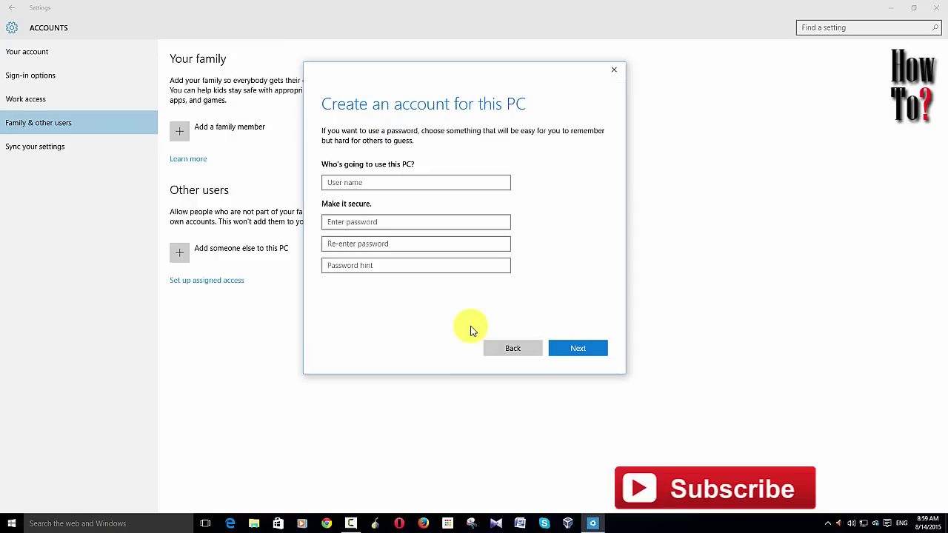
click(402, 183)
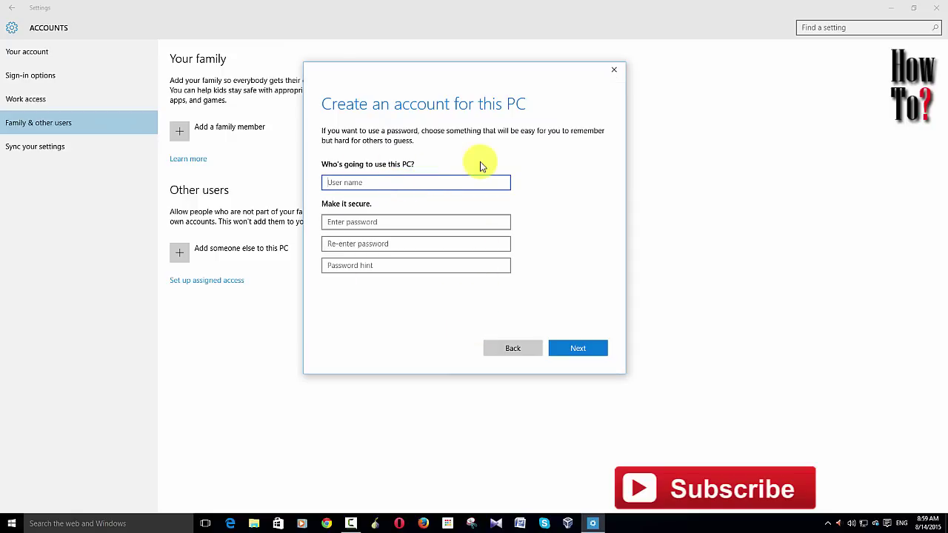
text(Guest)
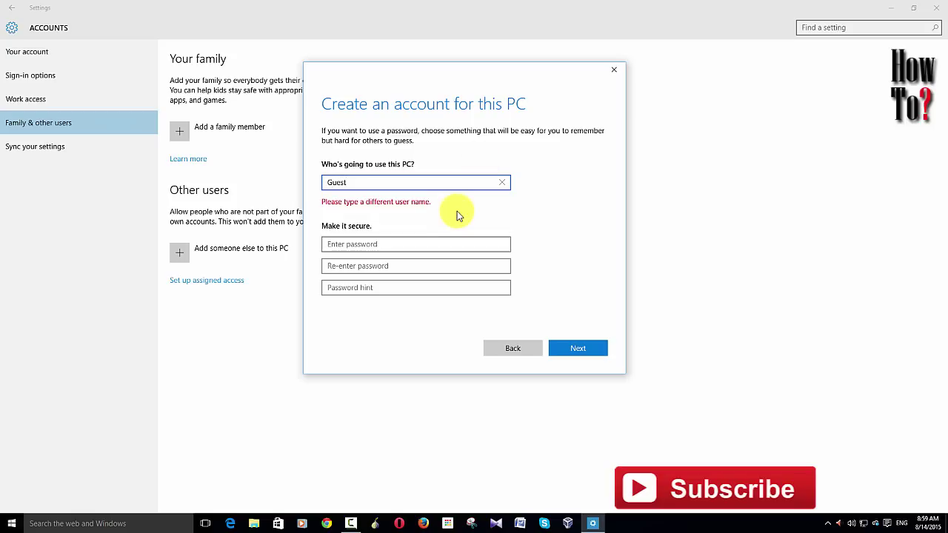
text(-PC)
click(366, 303)
click(334, 221)
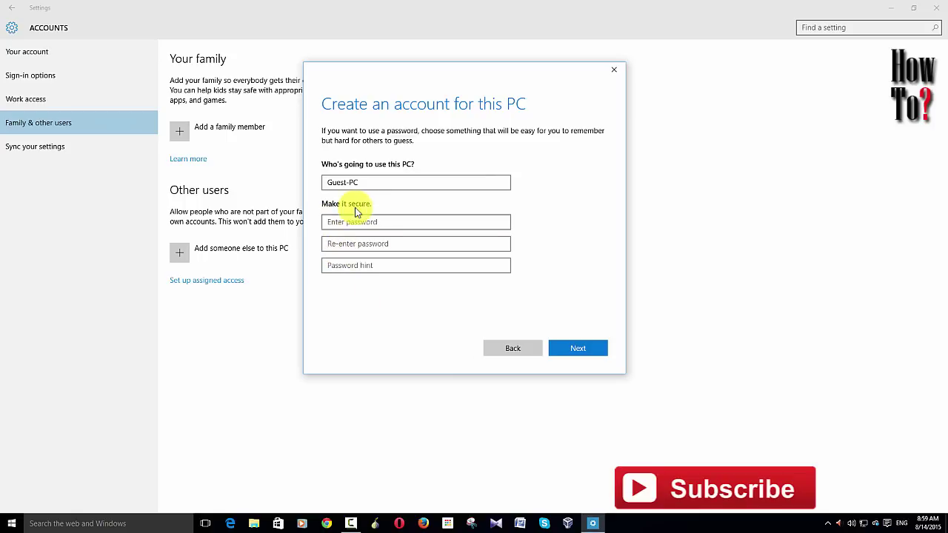
click(347, 225)
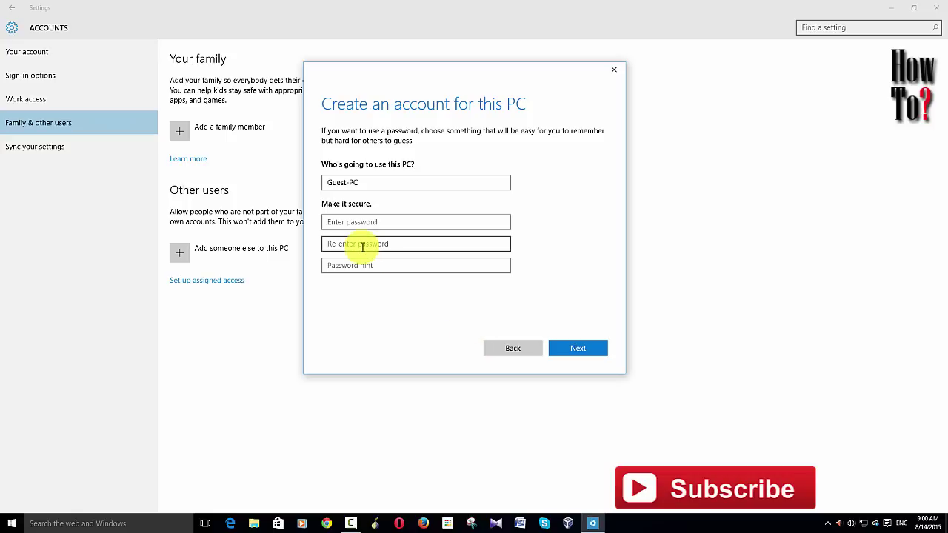
click(428, 251)
click(599, 352)
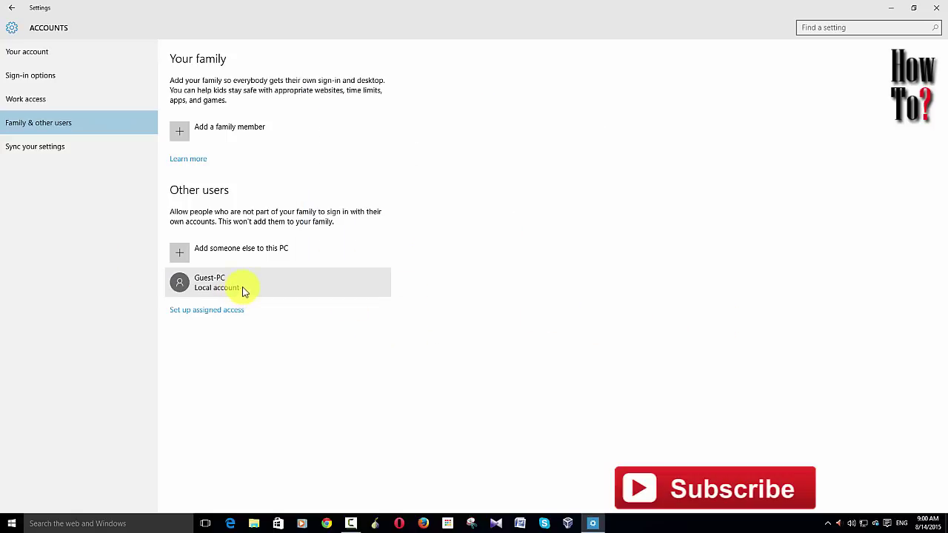
click(285, 274)
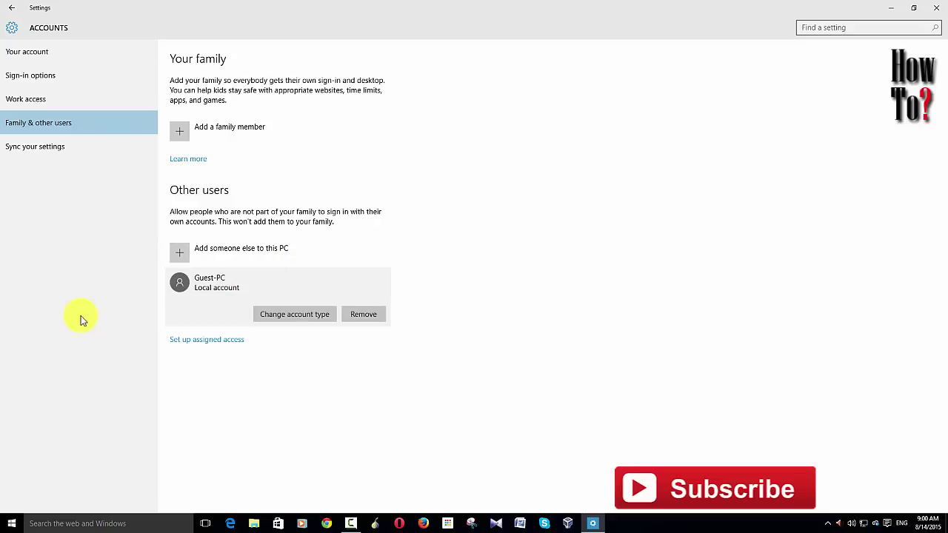
click(320, 317)
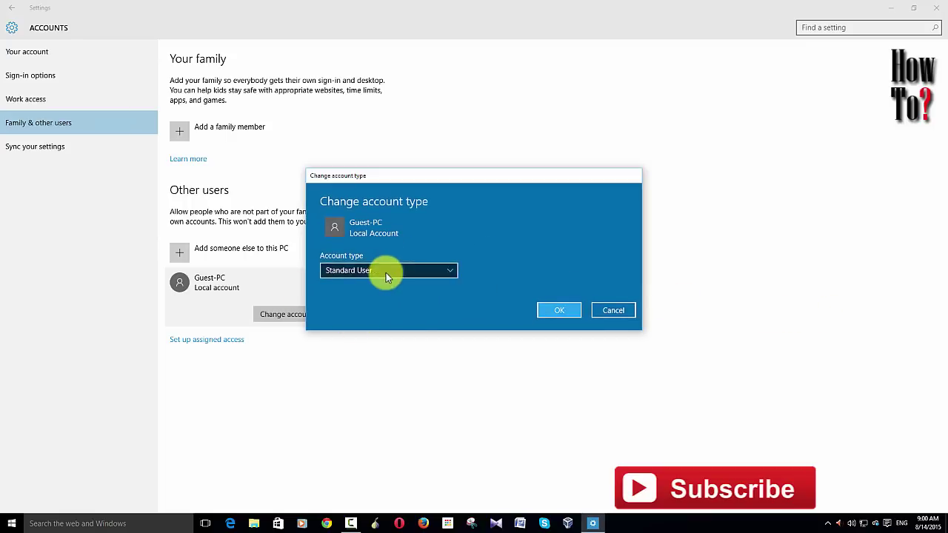
click(382, 273)
click(543, 253)
click(387, 271)
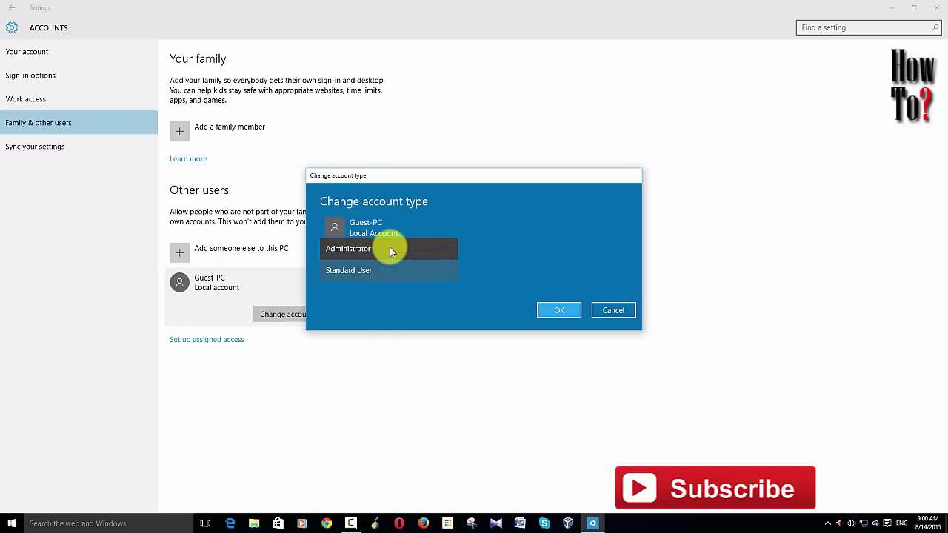
click(523, 252)
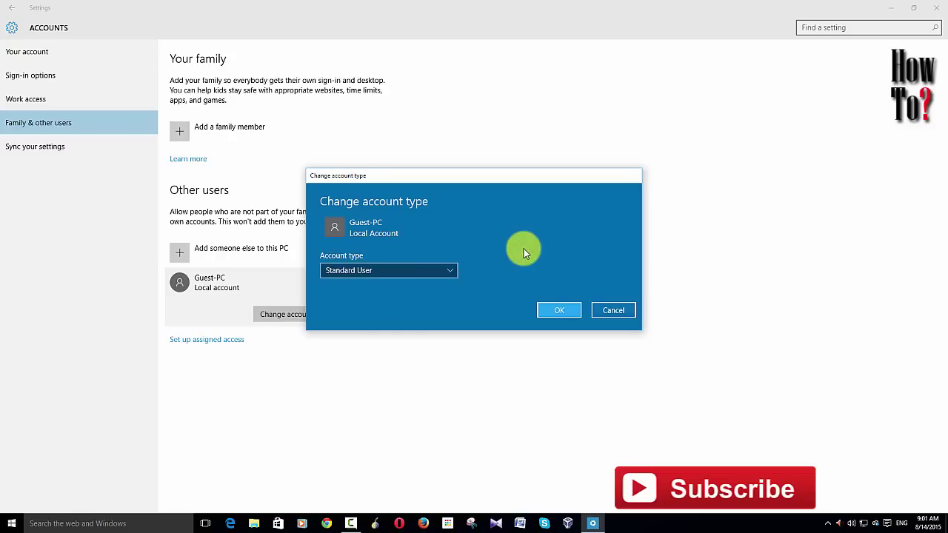
click(614, 311)
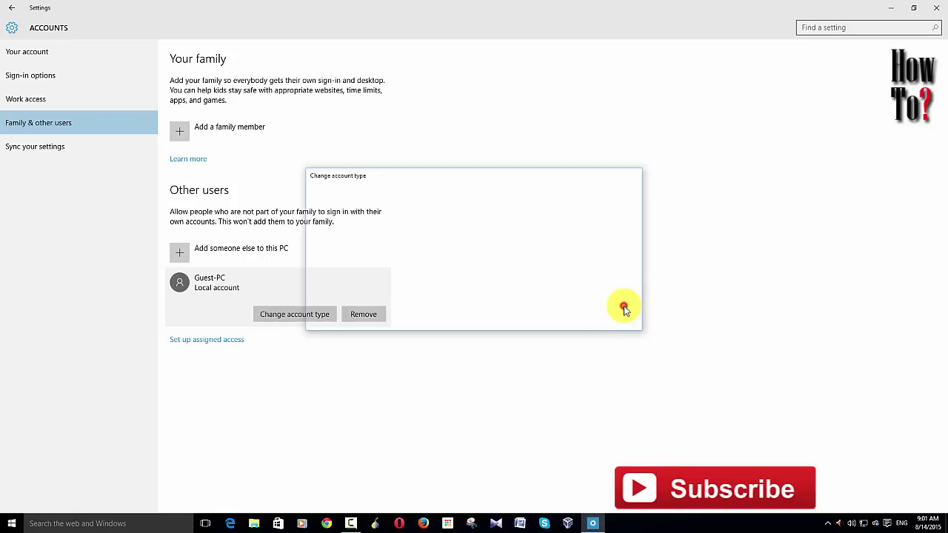
- Dismiss the Settings window, leaving Guest-PC listed under Other users
click(371, 405)
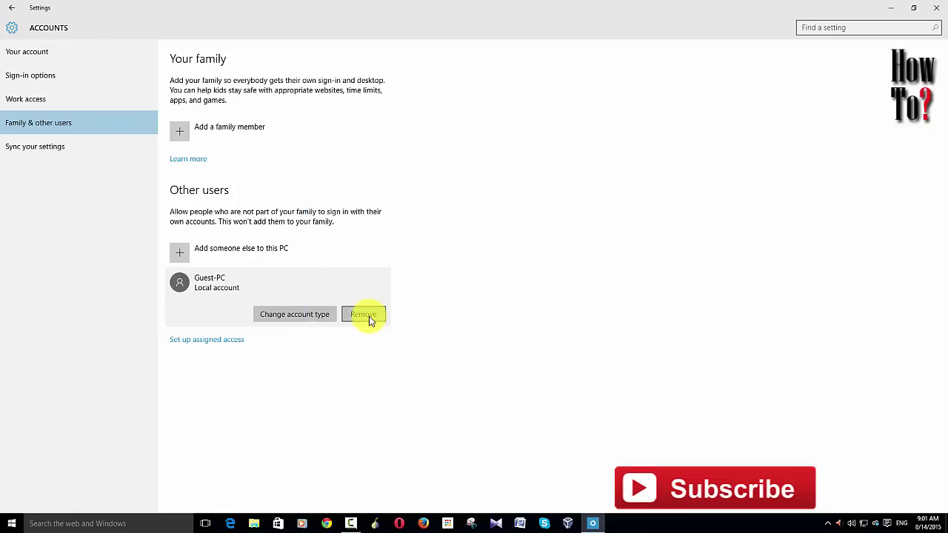
click(491, 364)
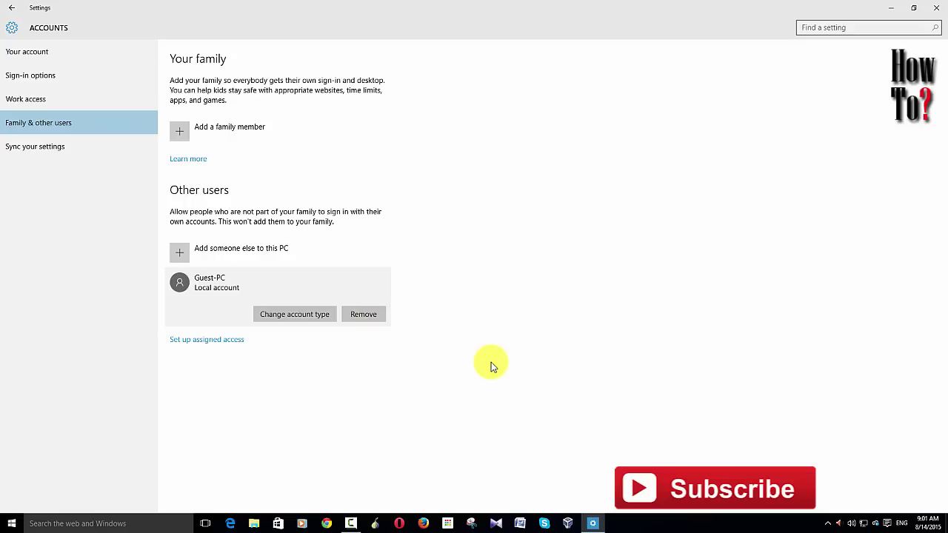